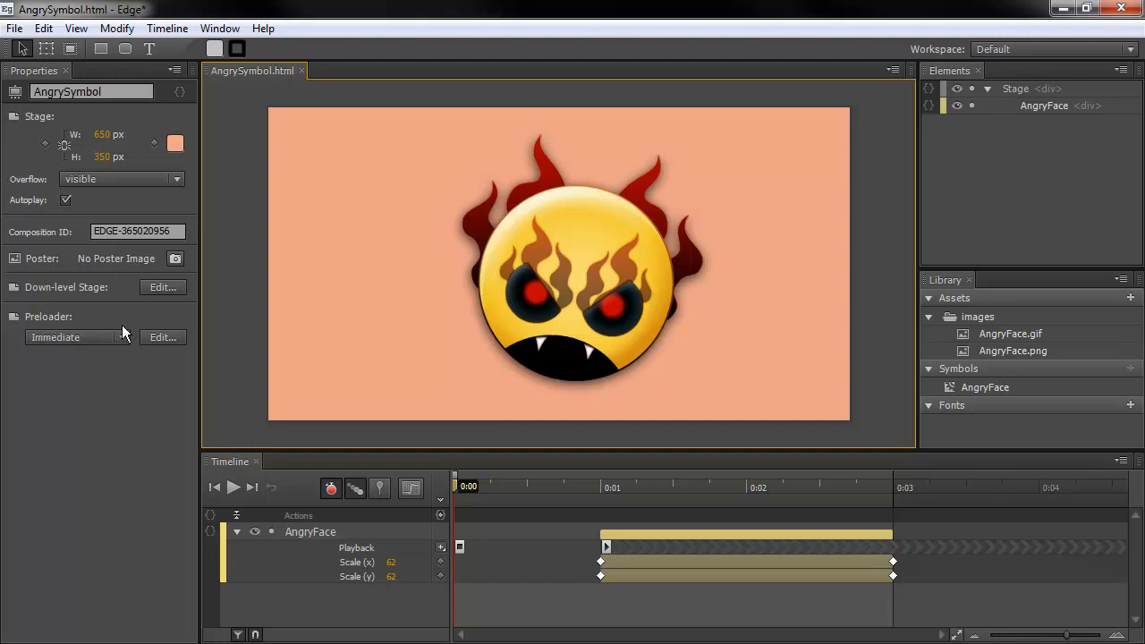
Open the publish settings from the File menu and close them without changes
click(15, 28)
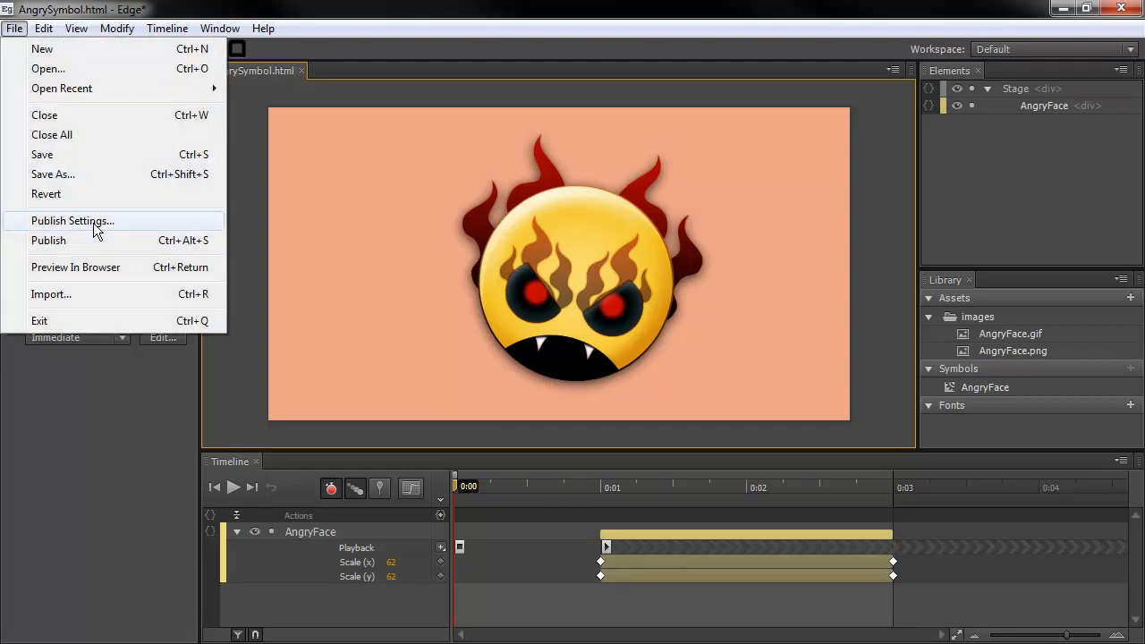
click(95, 221)
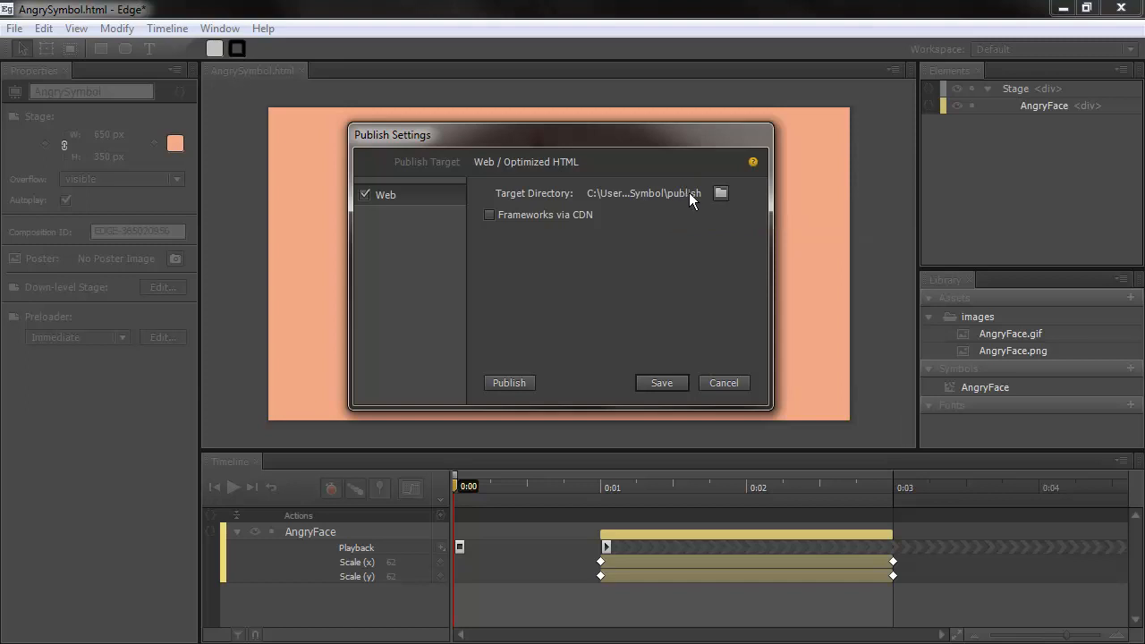
click(729, 381)
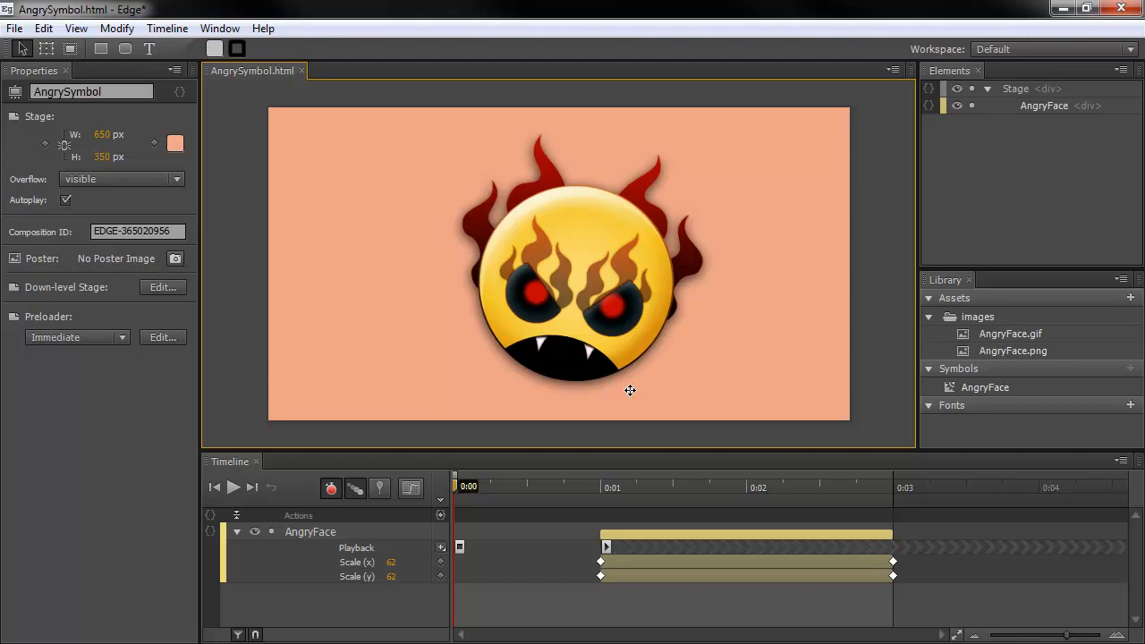
Capture a poster image of the enlarged face at 0:02.750, saved as Poster.png
click(854, 484)
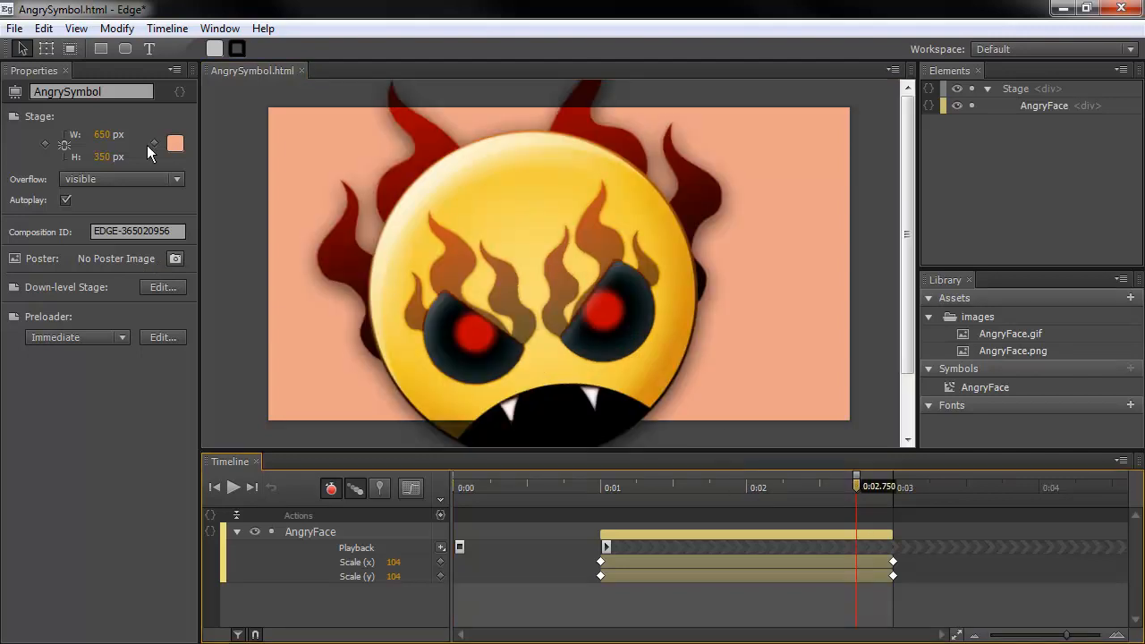
click(176, 258)
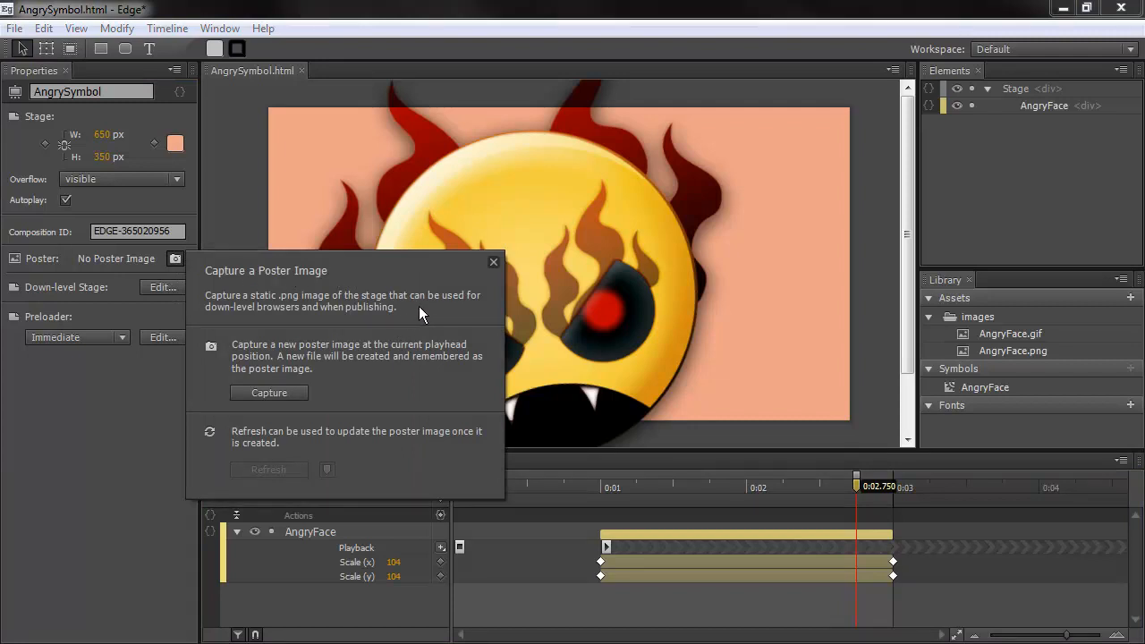
click(263, 391)
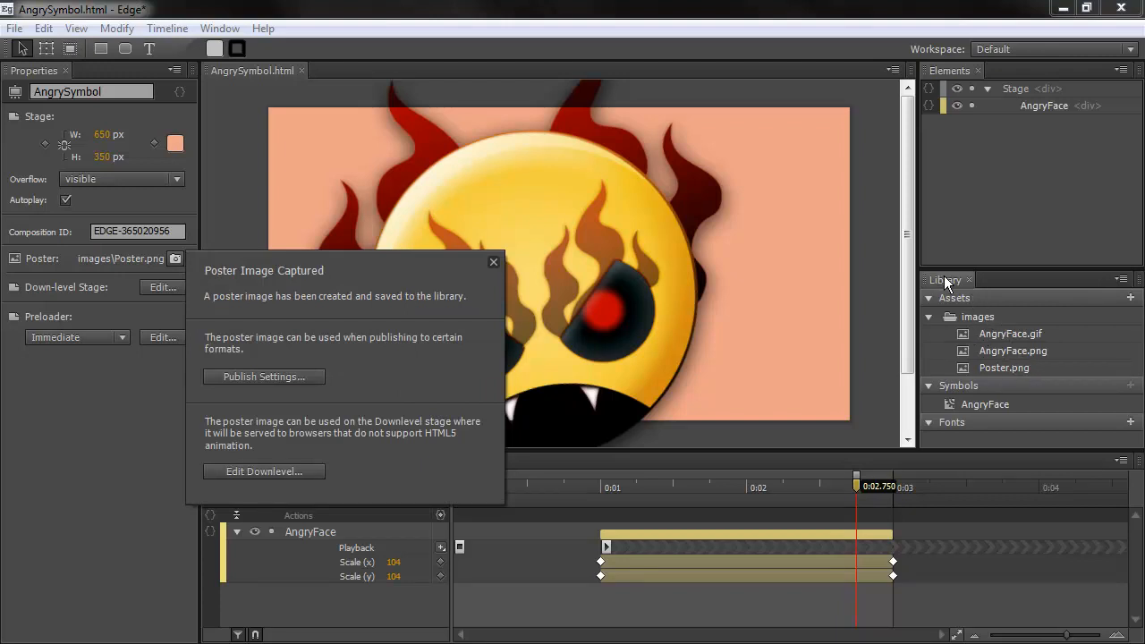
click(494, 261)
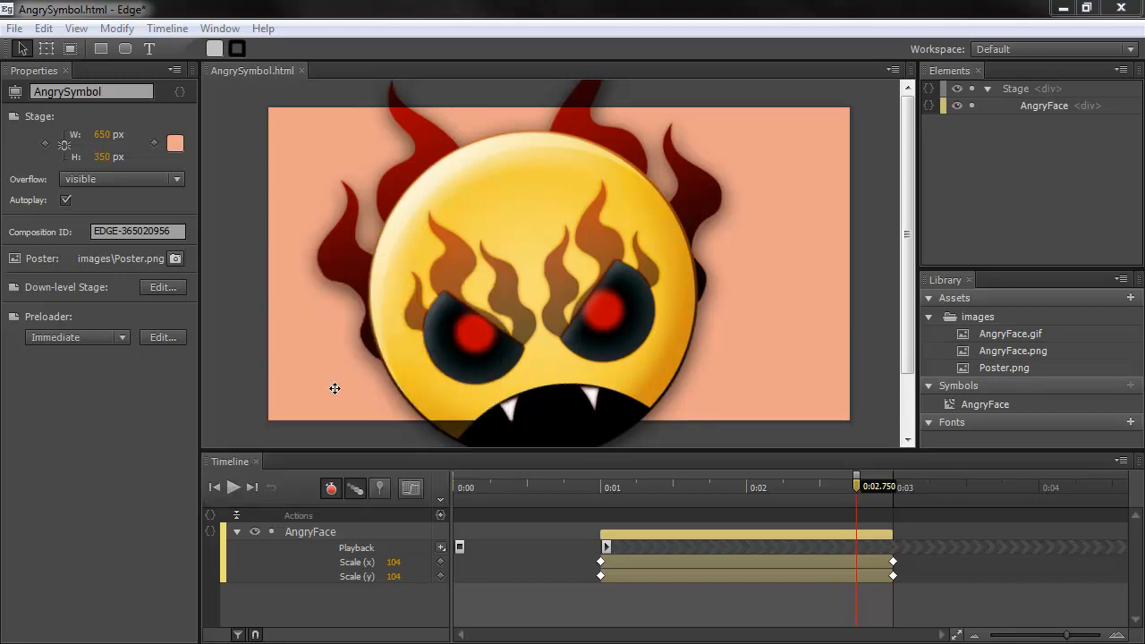
Edit the down-level stage and insert the captured Poster.png image as its poster
click(163, 288)
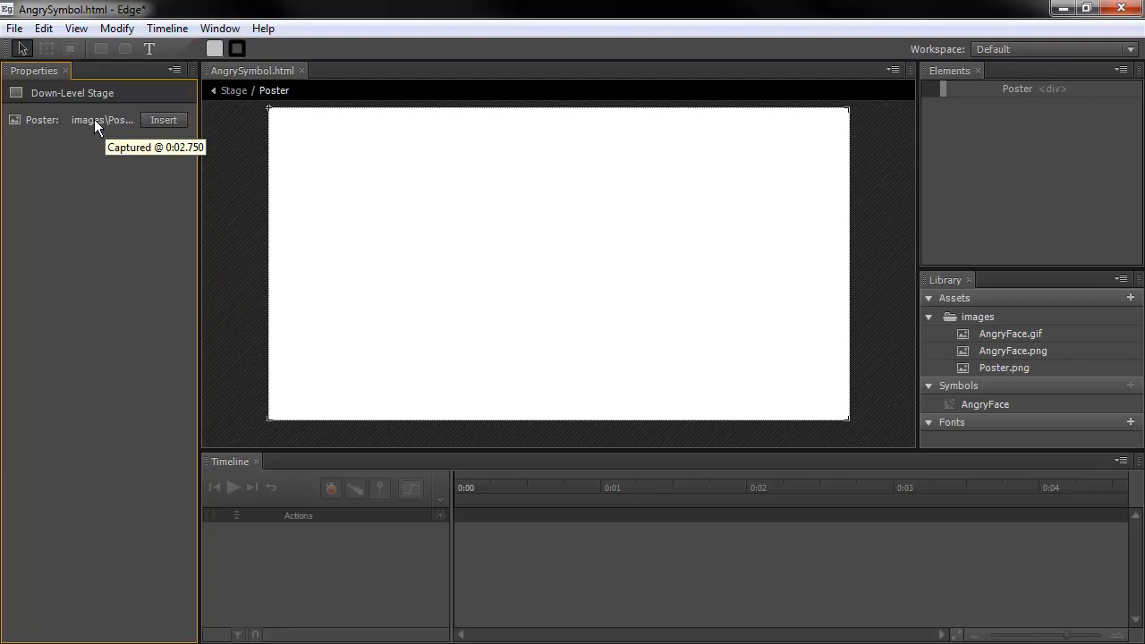
click(163, 120)
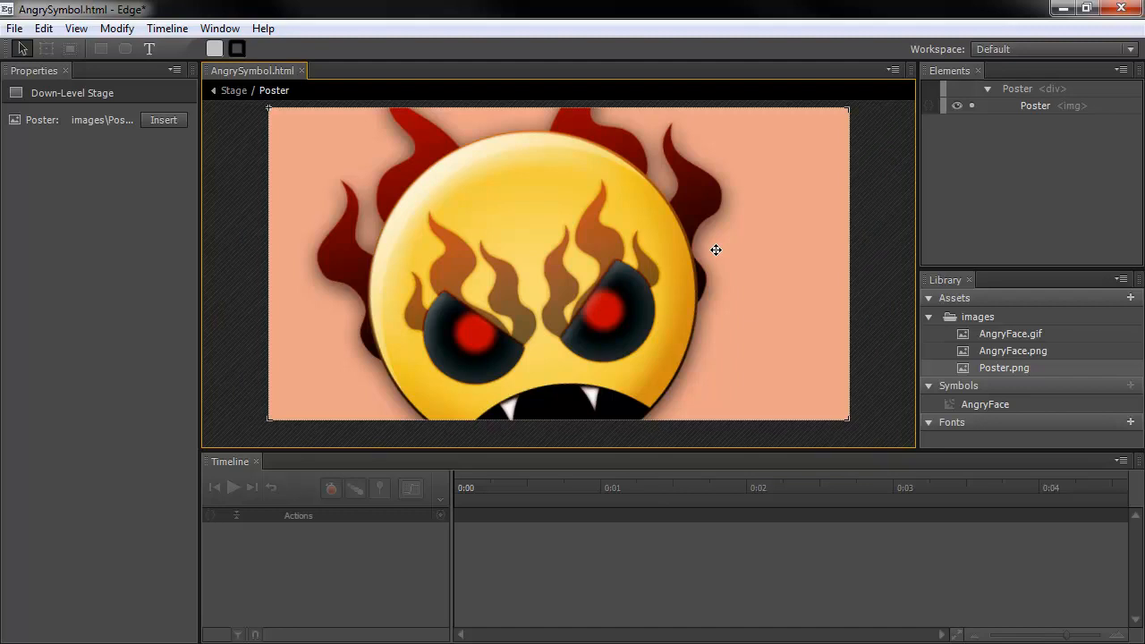
Add a text caption reading 'Your Browser is Terrible!!!' above the face's eyes
click(152, 49)
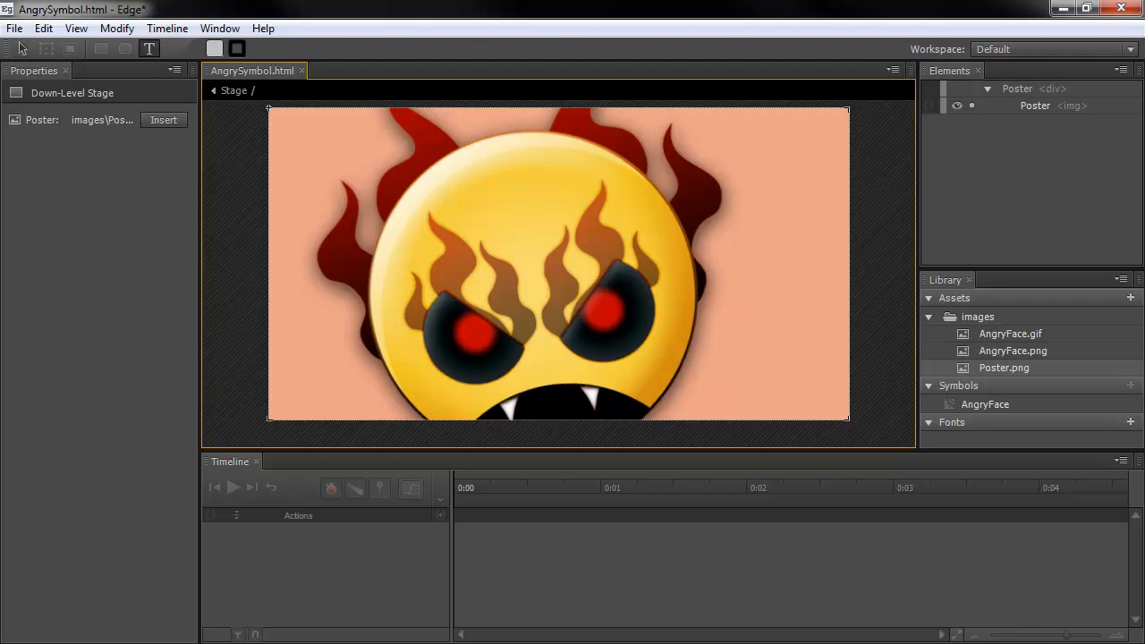
click(455, 198)
text(You)
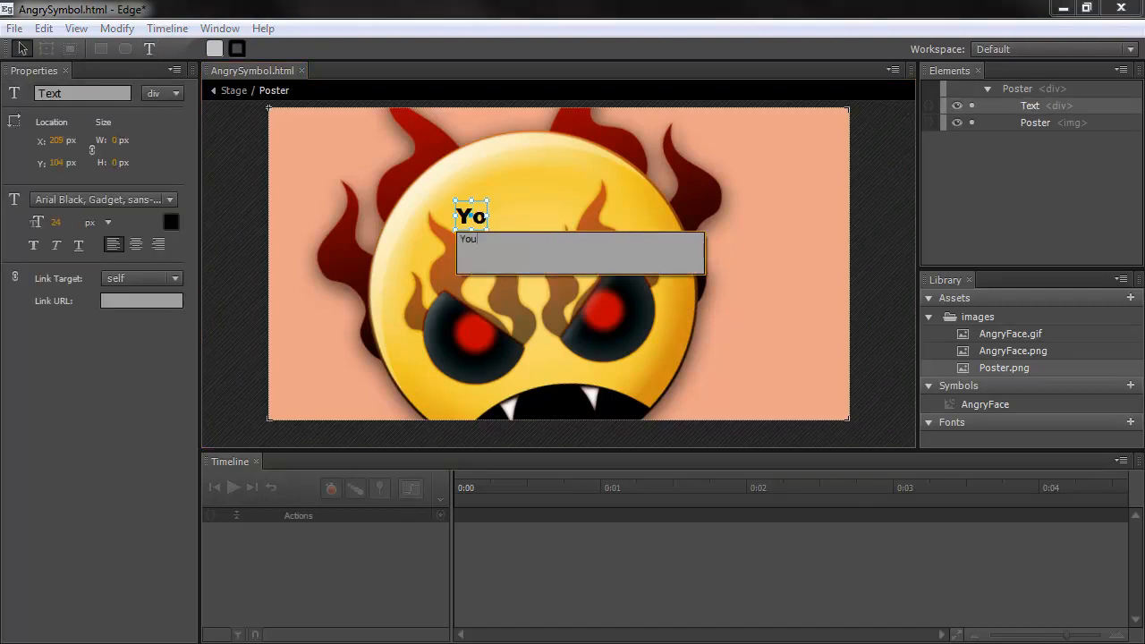
text(r Brows)
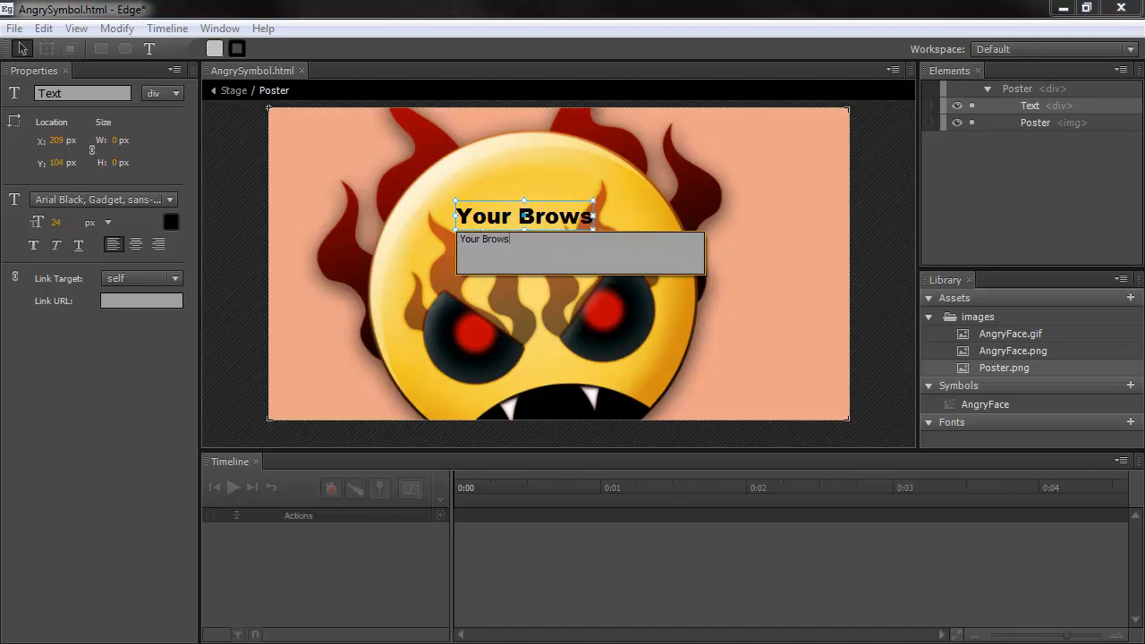
text(er is Terrible!!!)
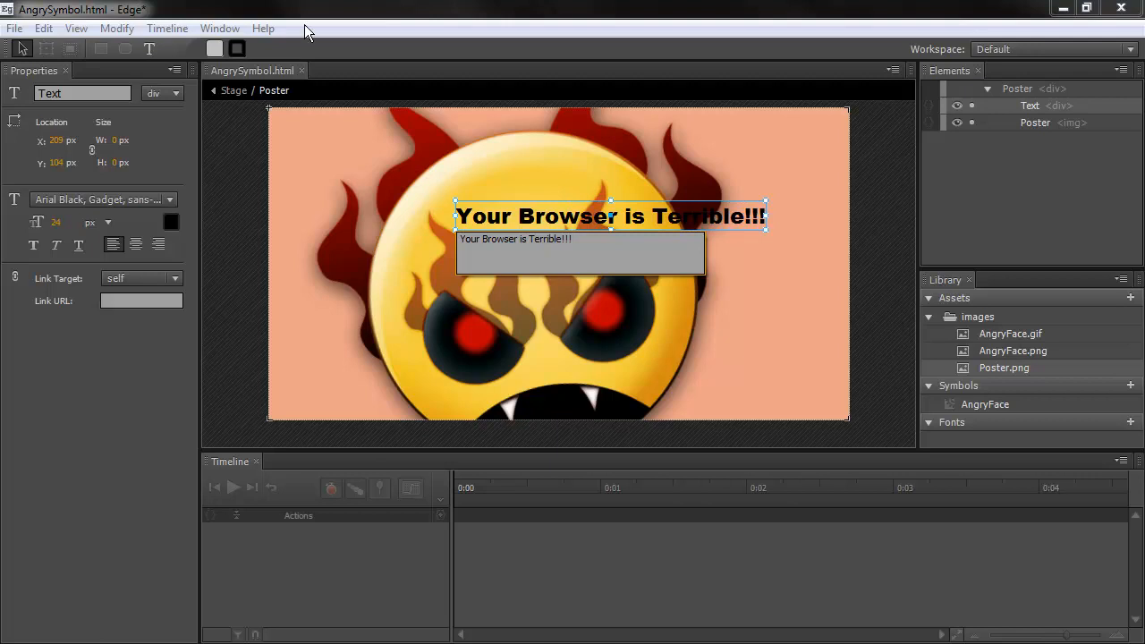
key(Escape)
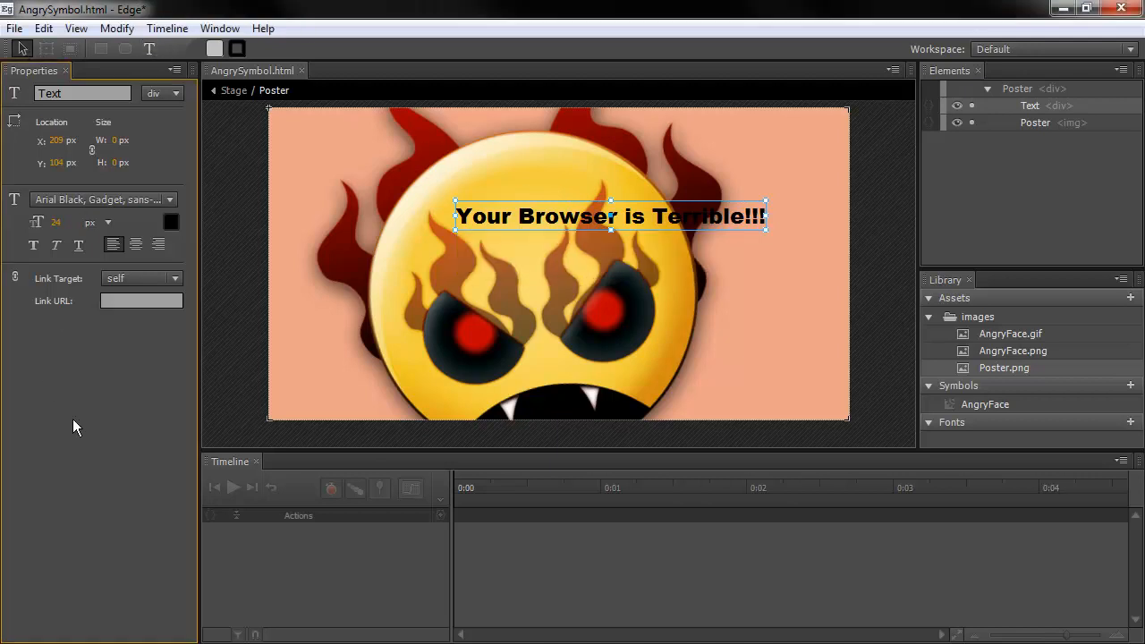
Position the caption on the face's forehead and set its font size to 17 px
drag(606, 204, 679, 304)
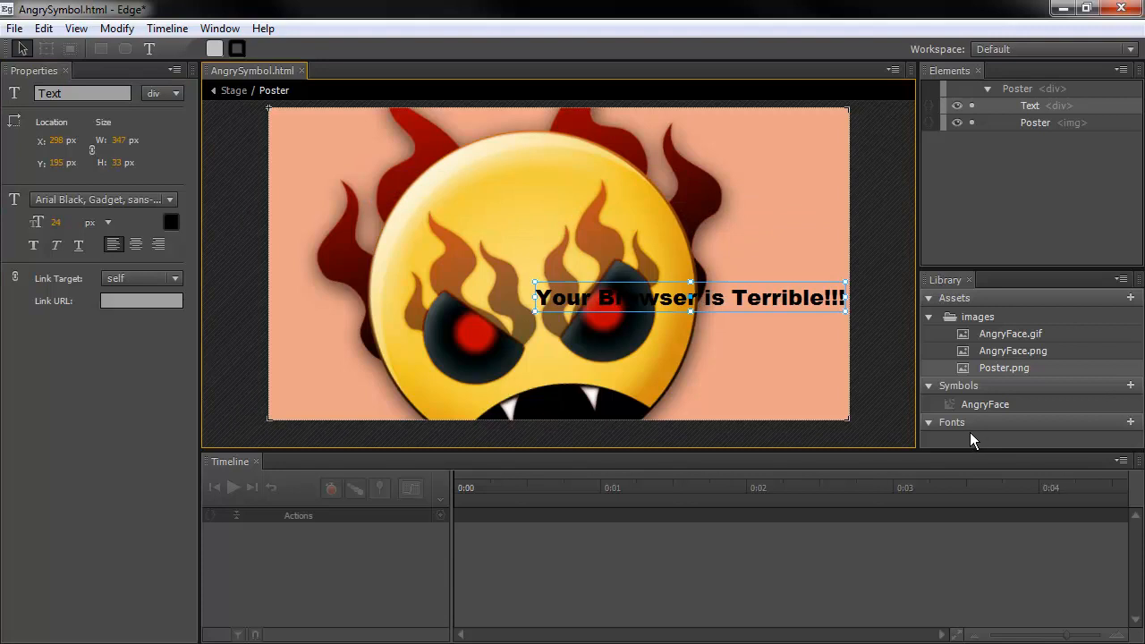
drag(747, 303, 584, 189)
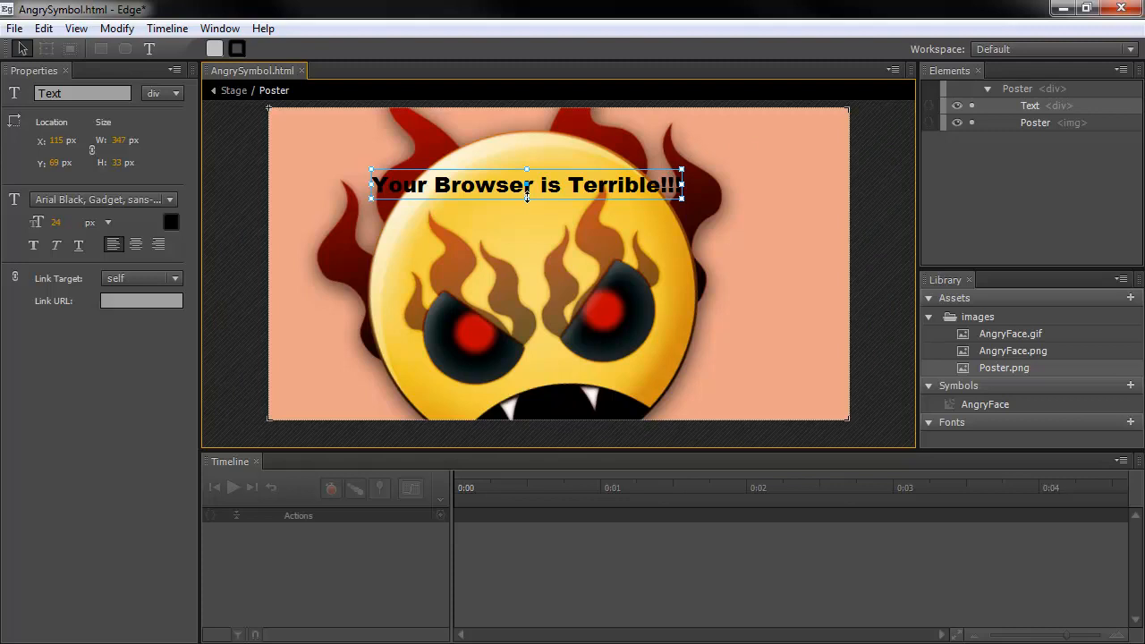
drag(55, 223, 152, 211)
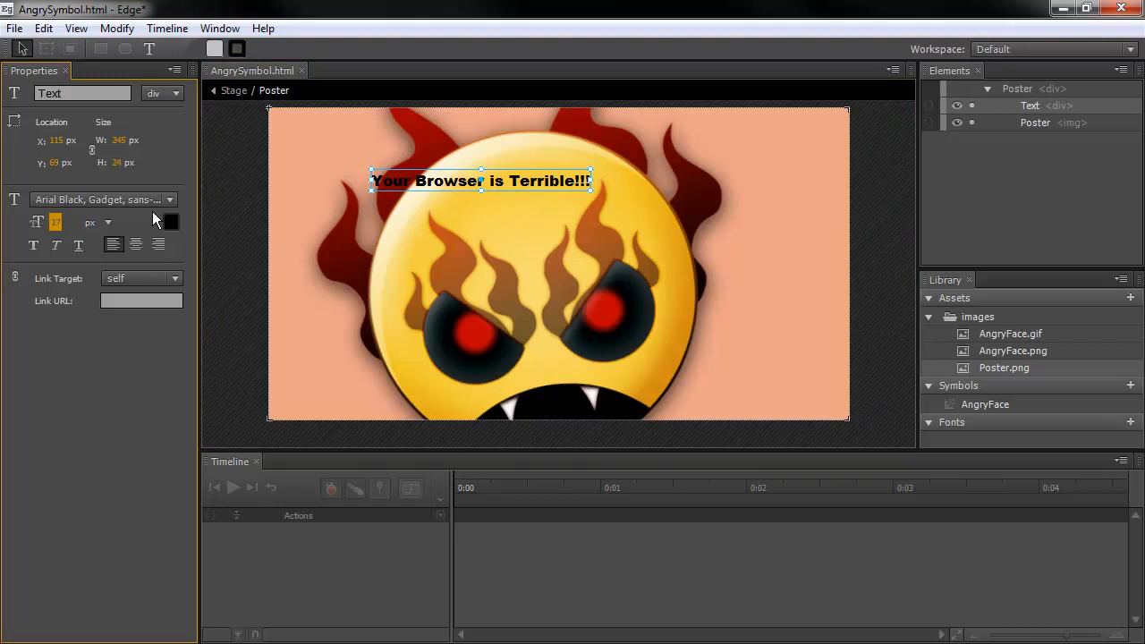
click(537, 186)
drag(537, 186, 574, 198)
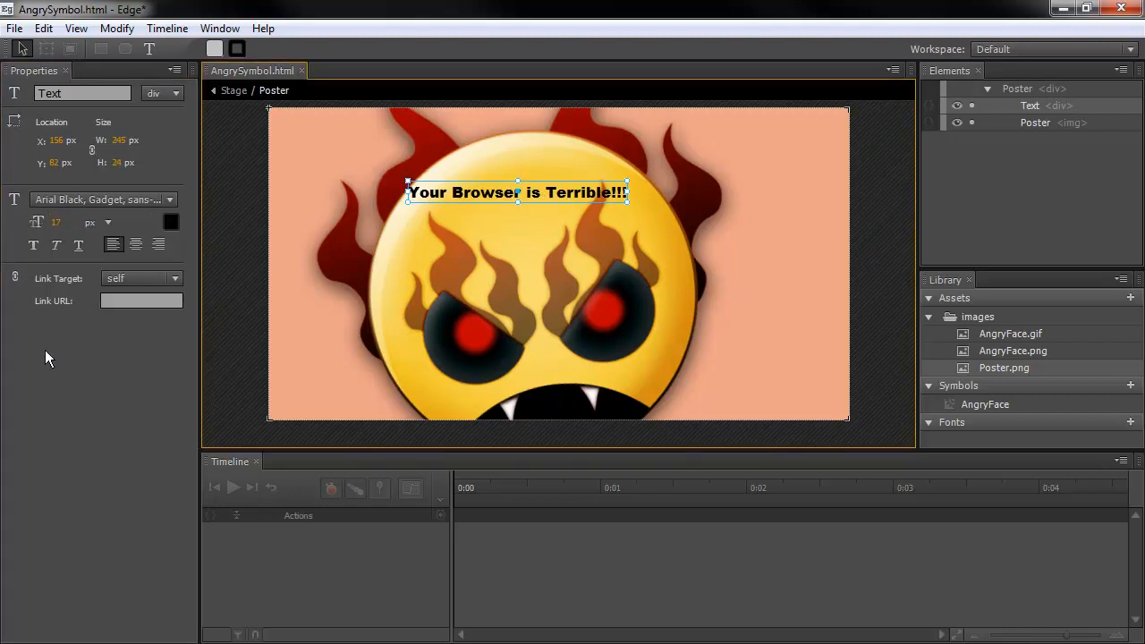
Deselect the caption, select the poster image, then go back to the main Stage
click(234, 297)
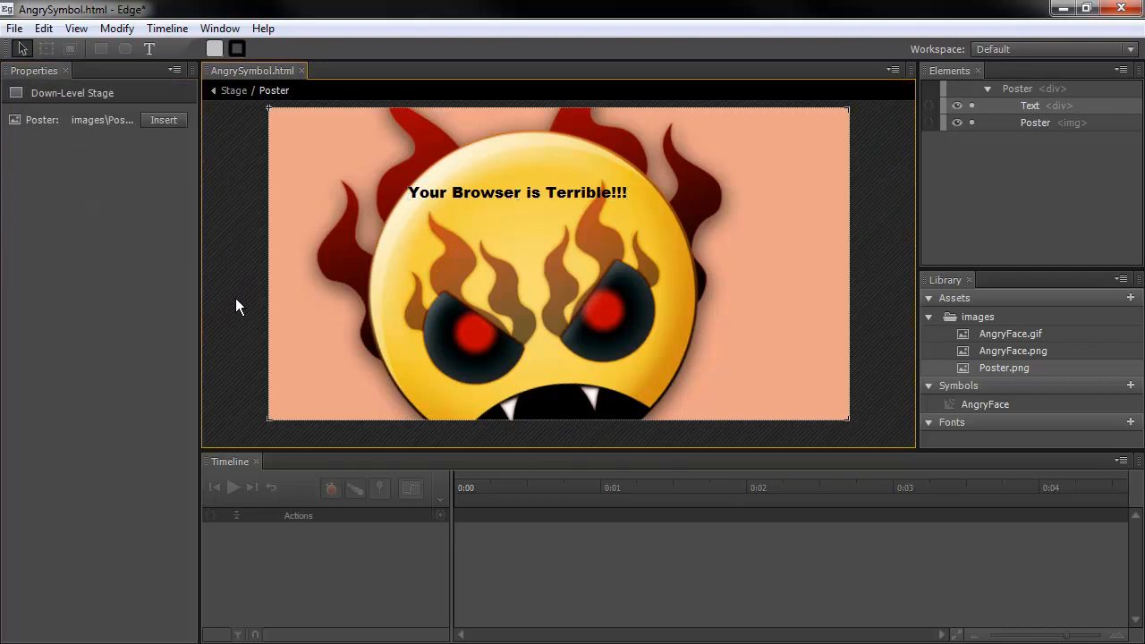
click(284, 249)
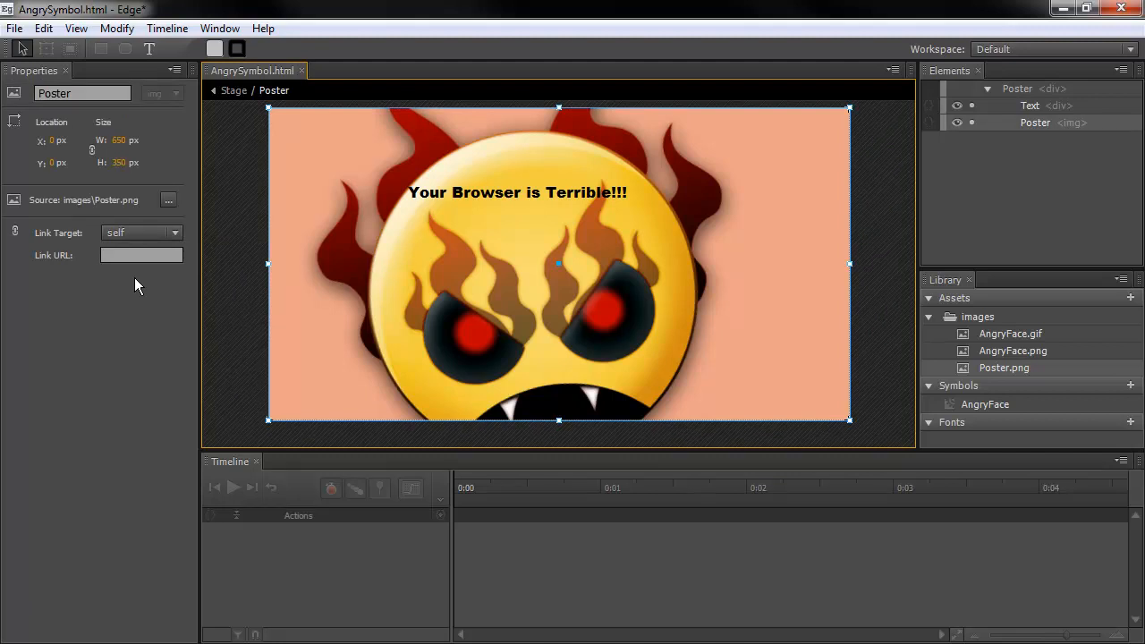
click(101, 297)
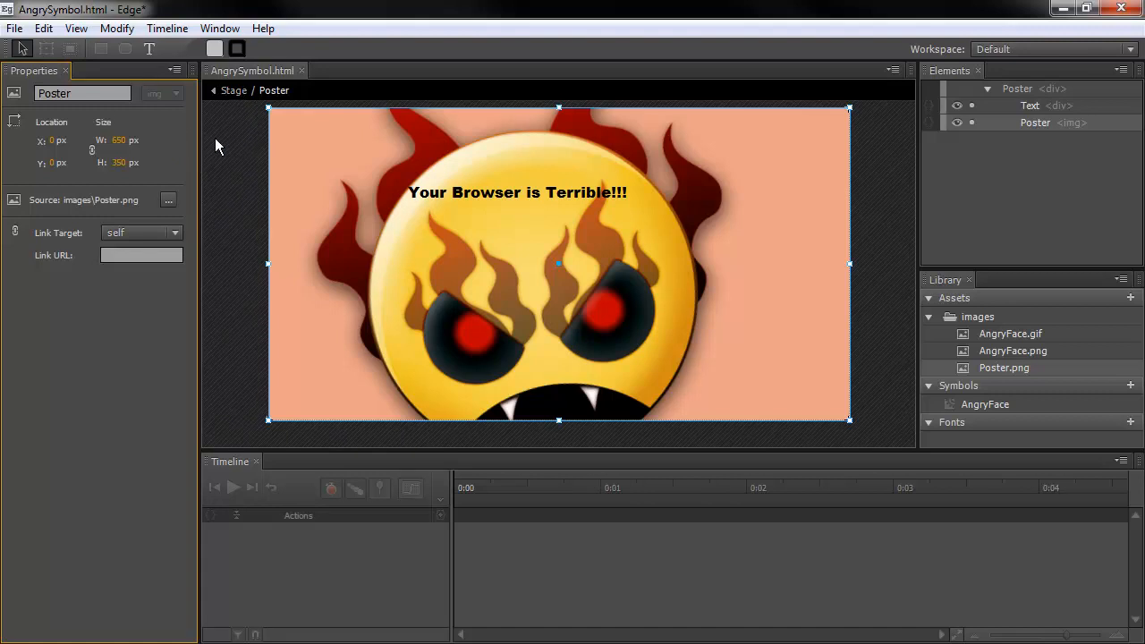
click(231, 92)
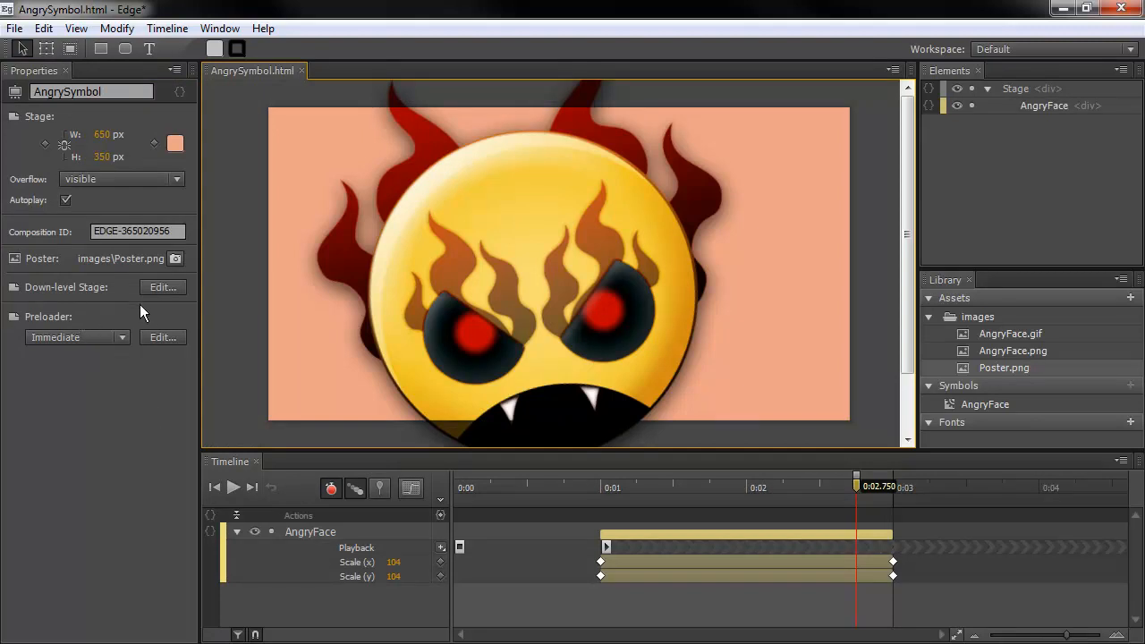
Insert the 220x19px striped progress-bar clip-art onto the preloader stage
click(161, 355)
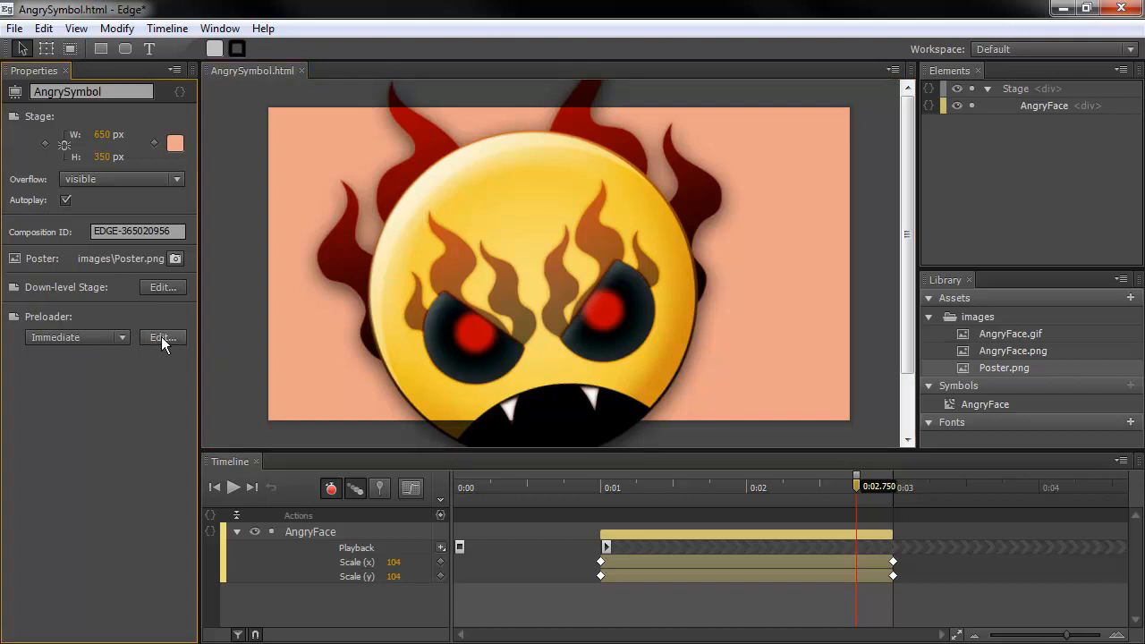
click(159, 337)
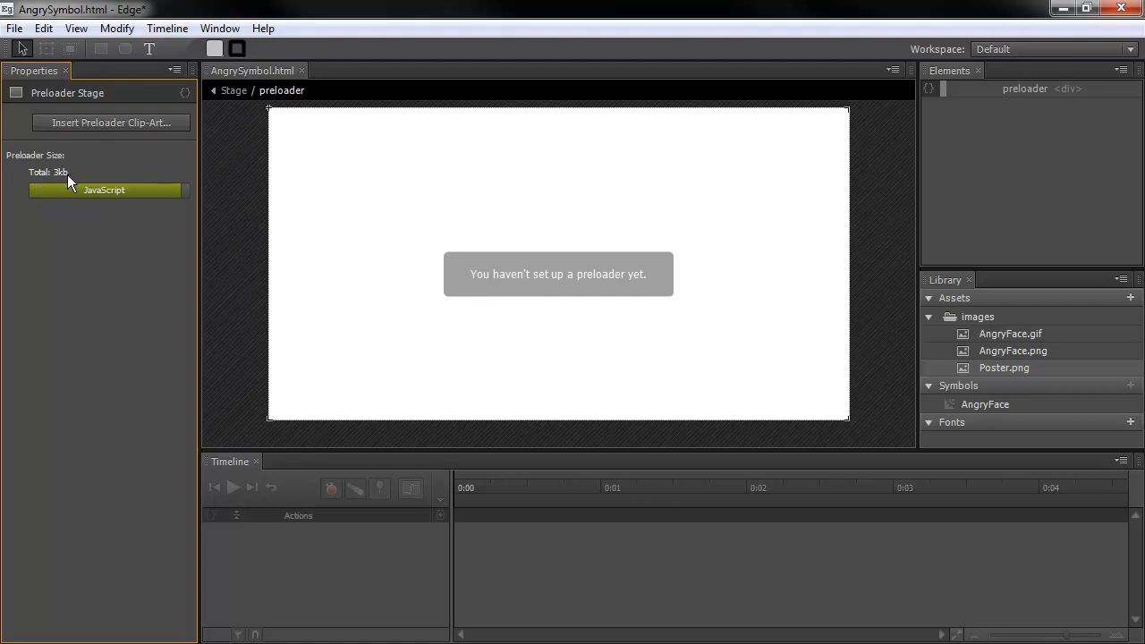
click(166, 121)
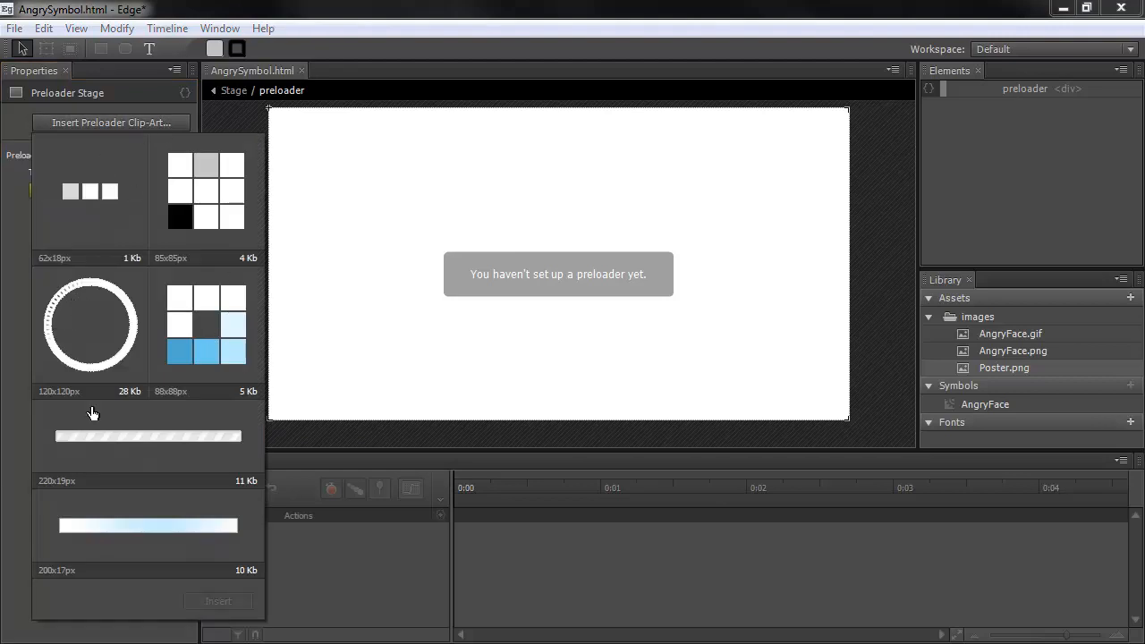
click(137, 439)
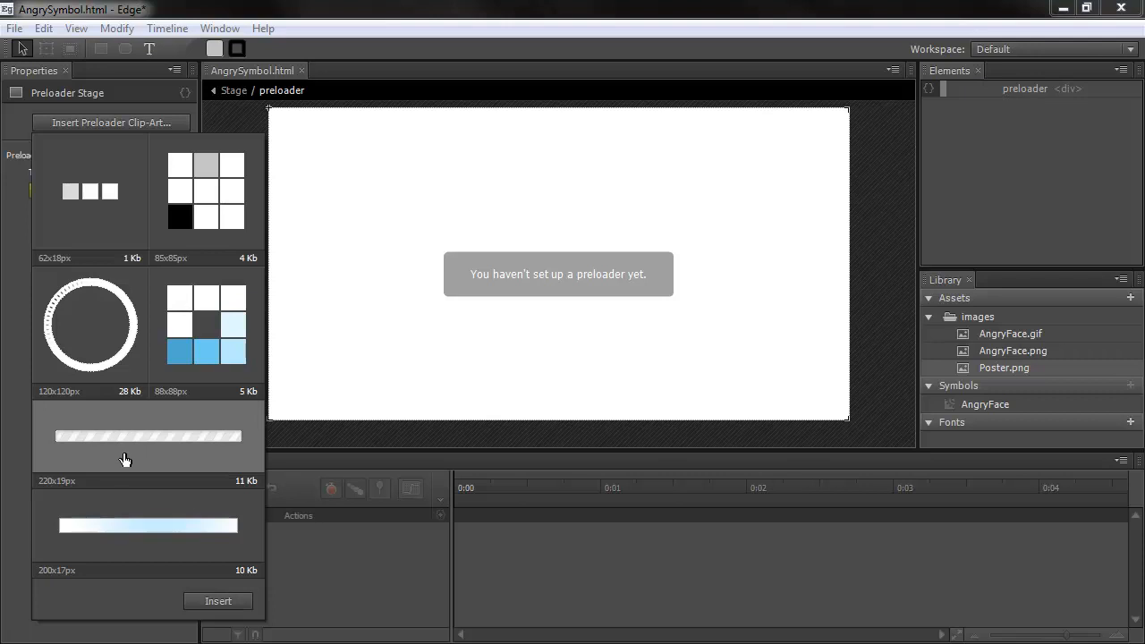
click(207, 605)
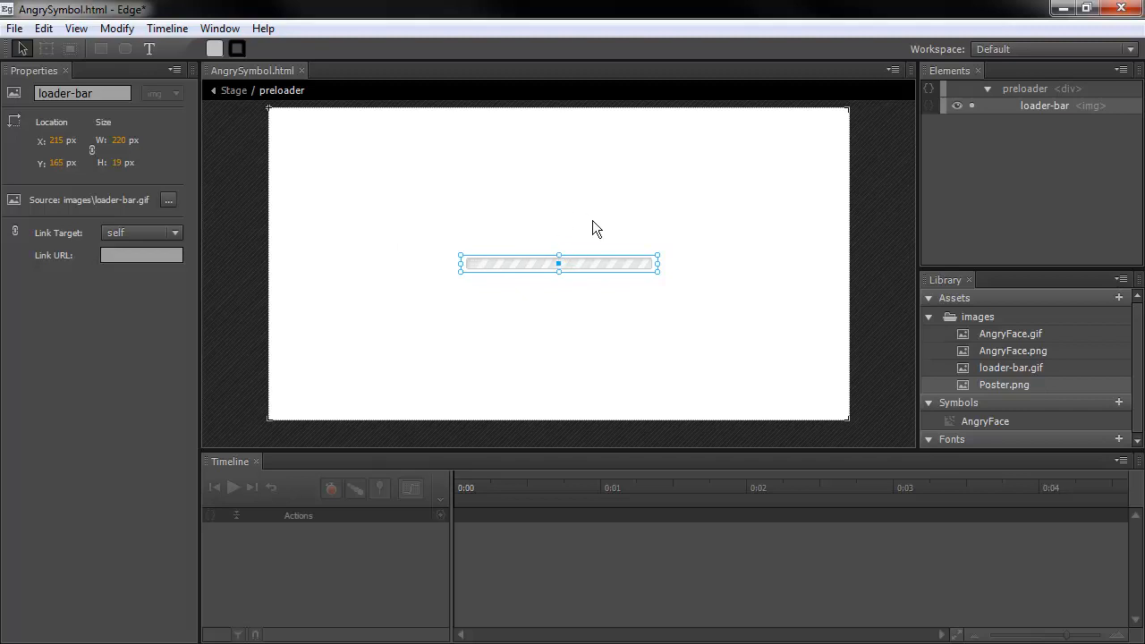
Resize the loader bar to 180 by 27 px and centre it on the stage
click(529, 263)
drag(529, 263, 399, 176)
drag(527, 185, 772, 376)
drag(555, 377, 553, 224)
drag(770, 222, 492, 193)
drag(360, 176, 499, 274)
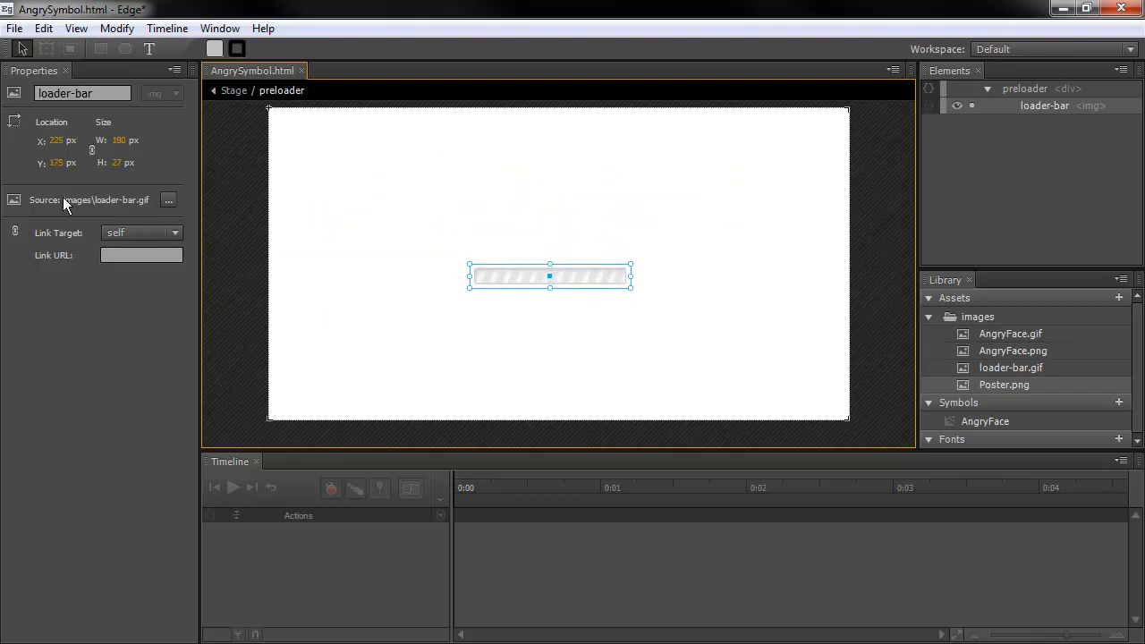
Deselect the loader bar to check the 13kb preloader size, then return to the main Stage
click(107, 304)
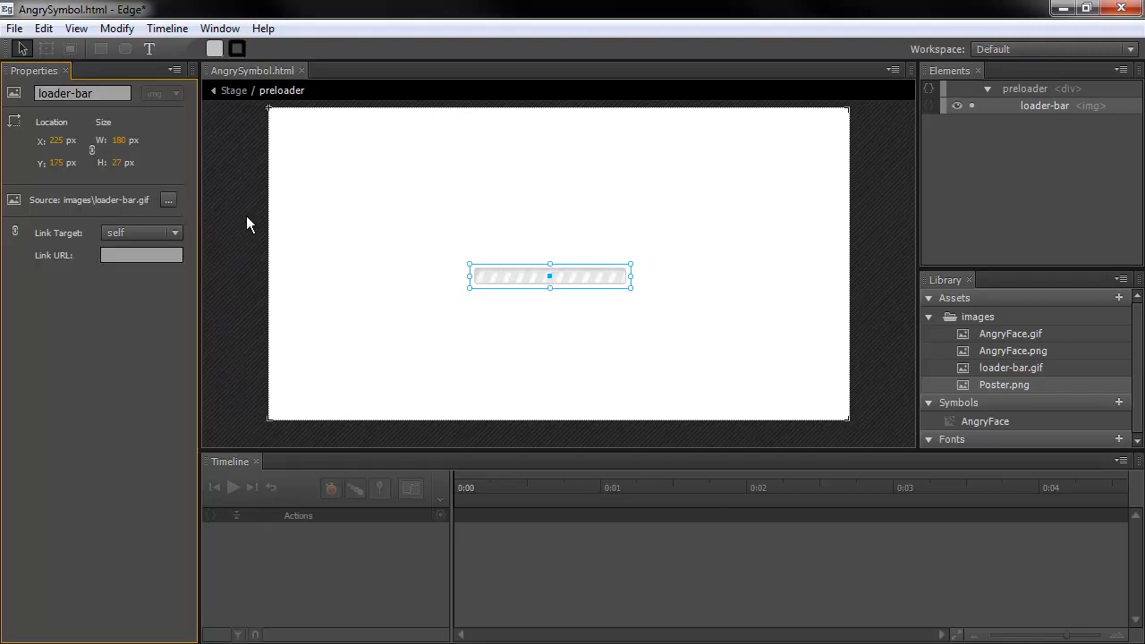
click(327, 278)
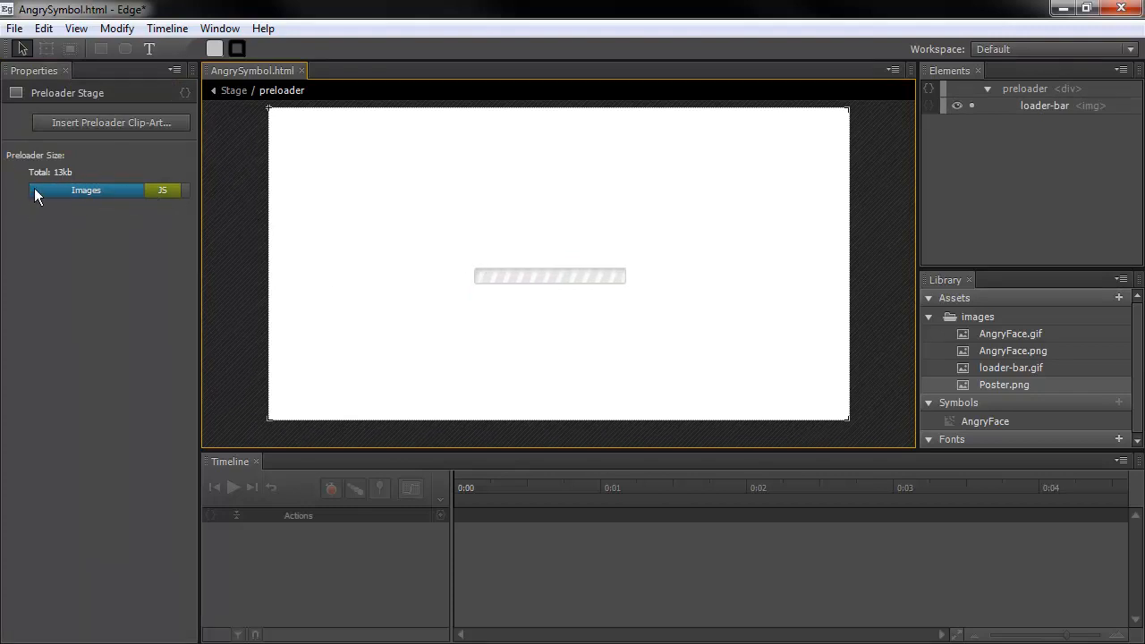
mouse_move(138, 189)
click(152, 230)
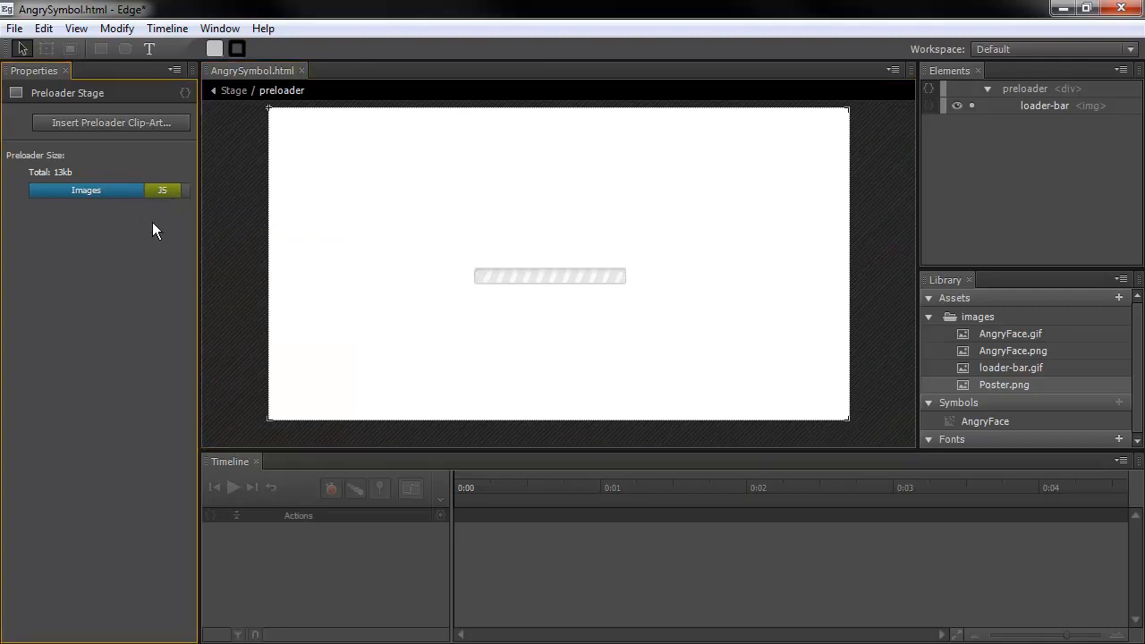
click(234, 92)
Publish the project to HTML and open the publish folder in Explorer
click(16, 29)
click(76, 242)
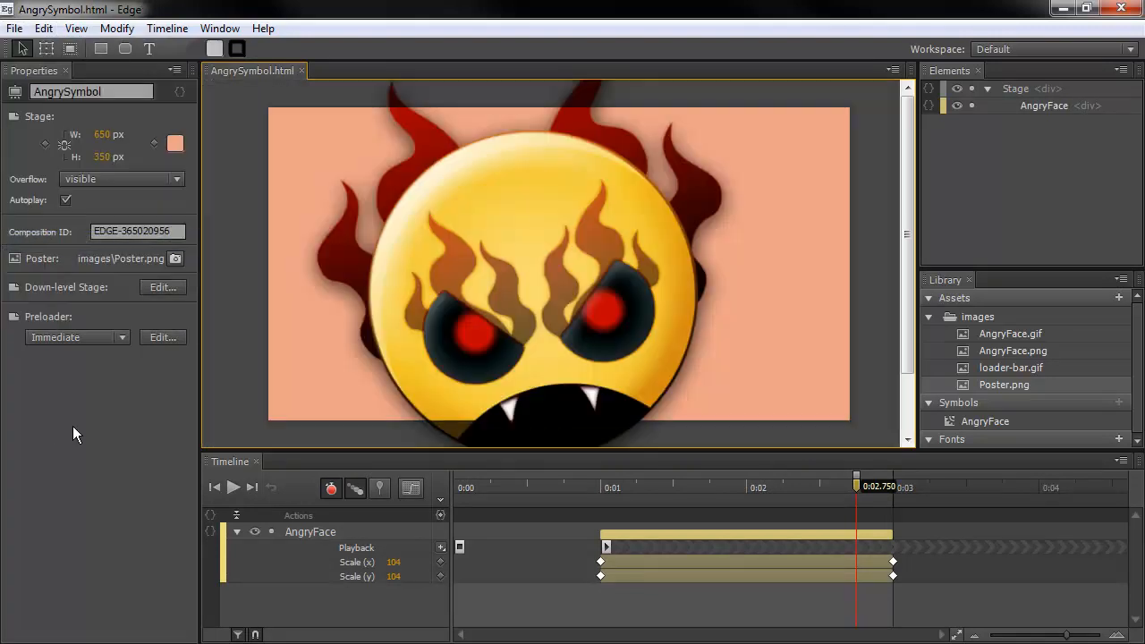
drag(2, 268, 456, 77)
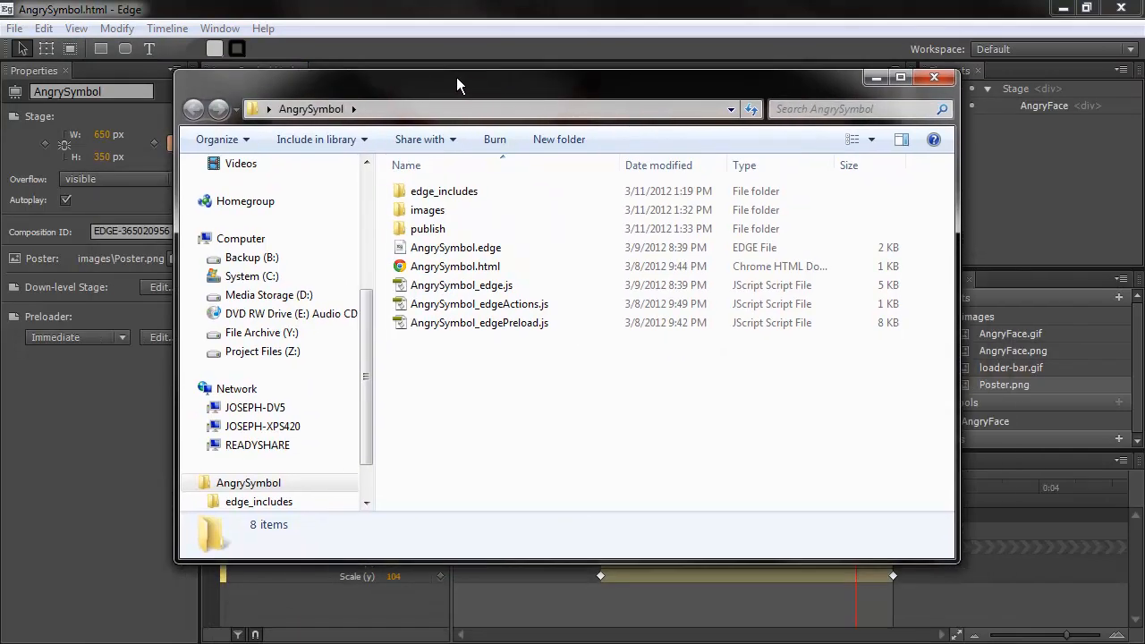
double_click(424, 231)
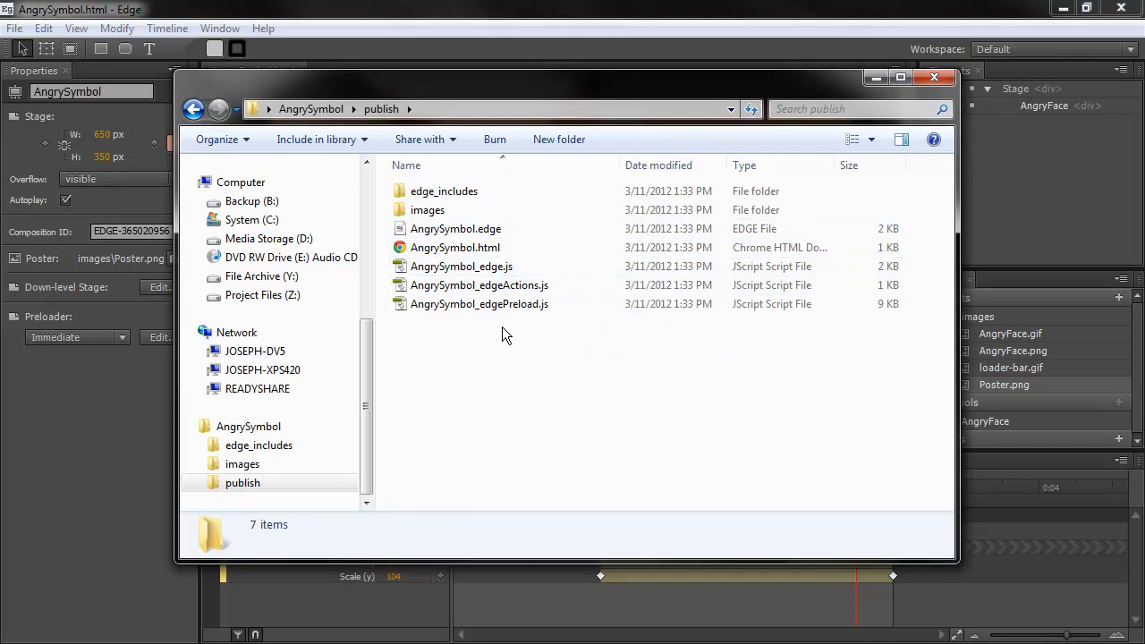
View AngrySymbol_edge.js in Notepad, then close Notepad and the publish folder window
click(492, 267)
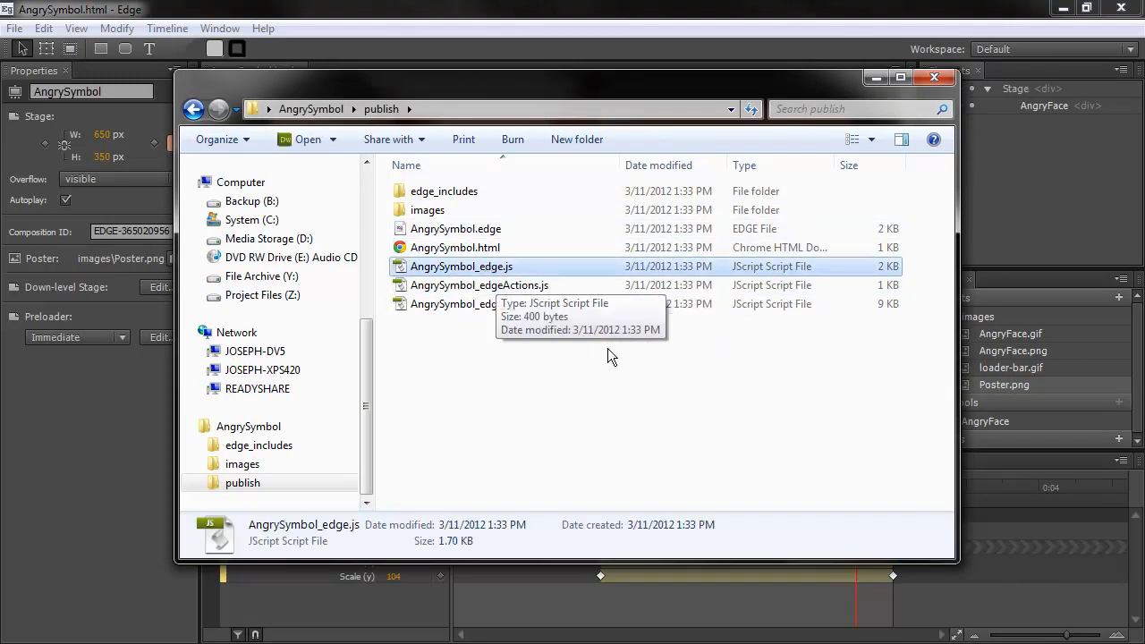
double_click(501, 270)
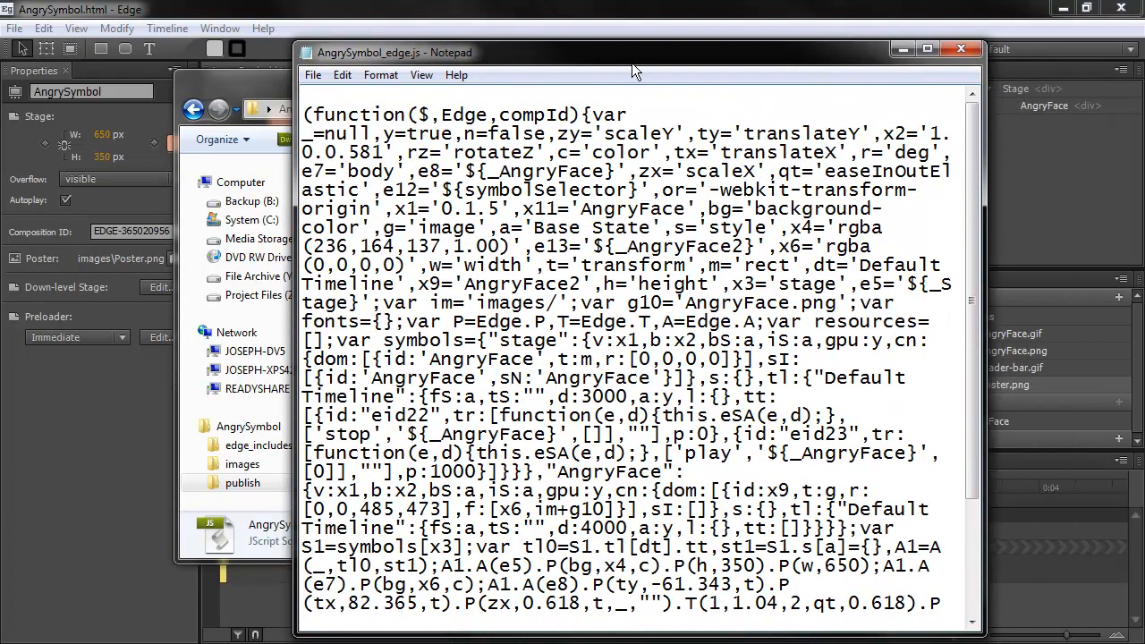
drag(632, 62, 575, 40)
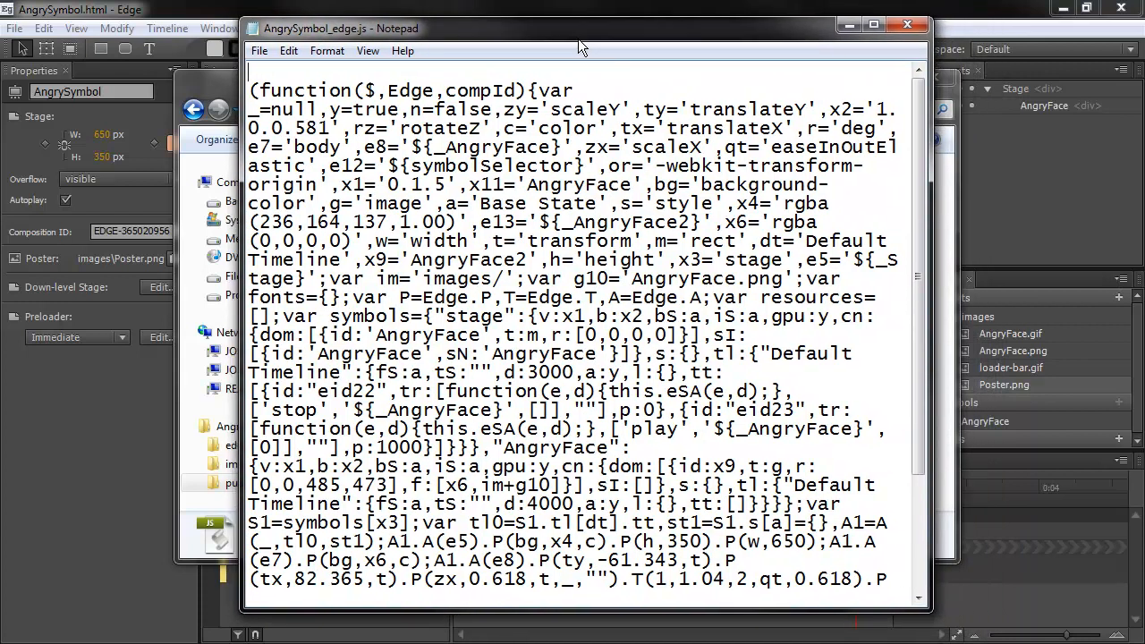
key(alt+F4)
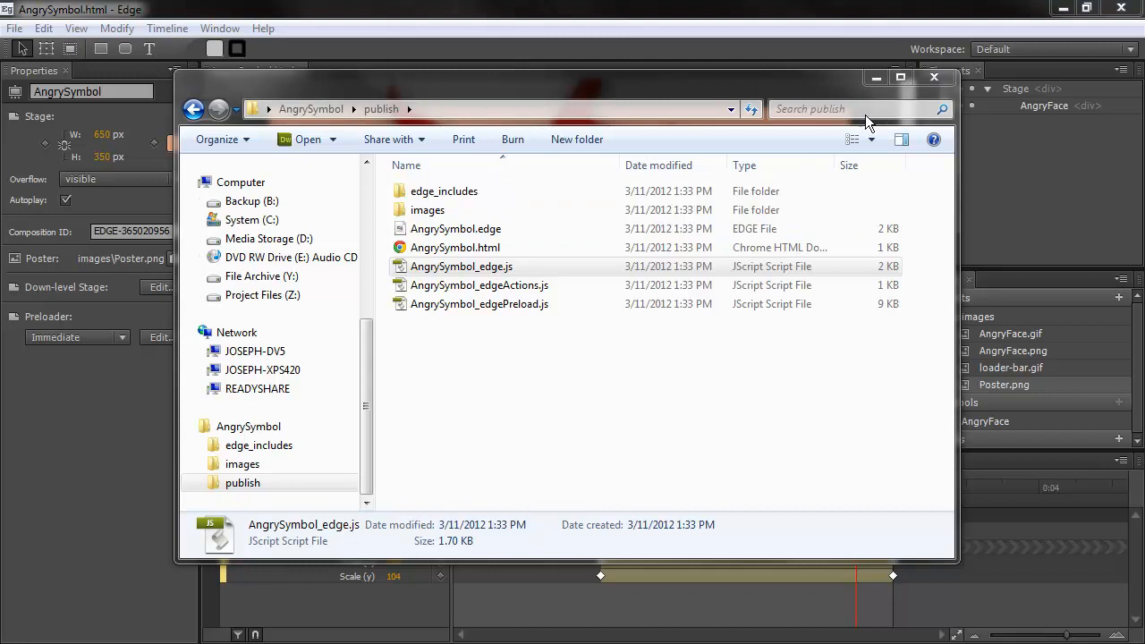
click(934, 77)
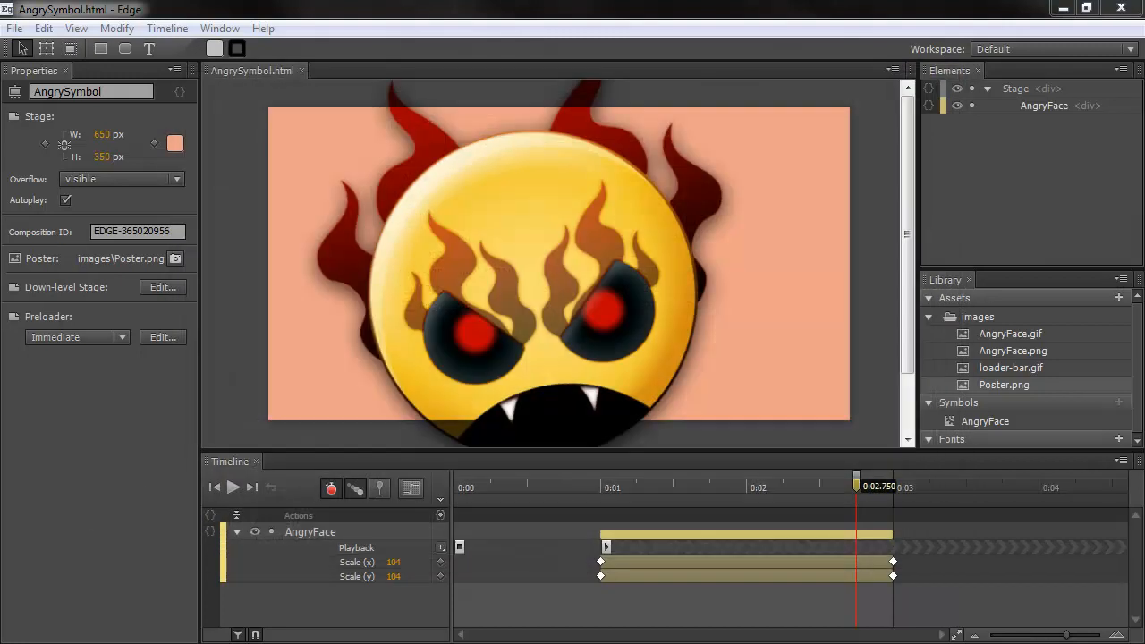